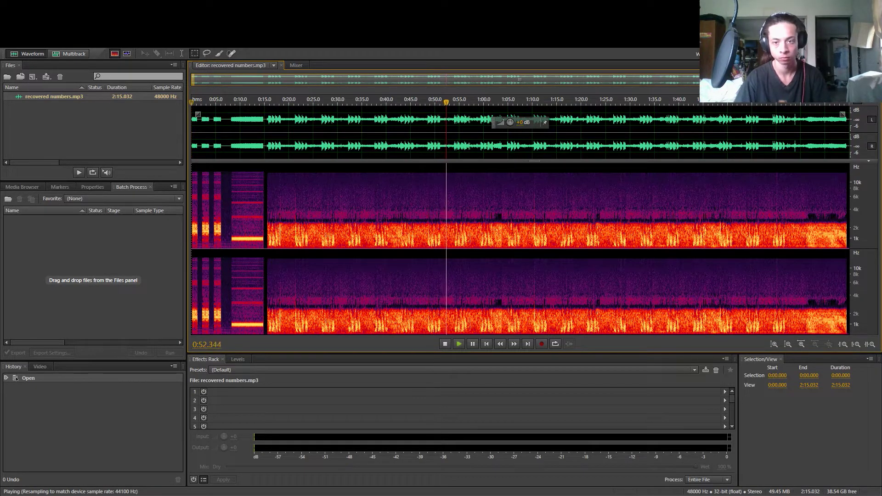
- Load the DeEss and Limit Female Voice Over rack preset and raise its output gain to +4.5 while listening to the recording
{"action": "key", "text": "space"}
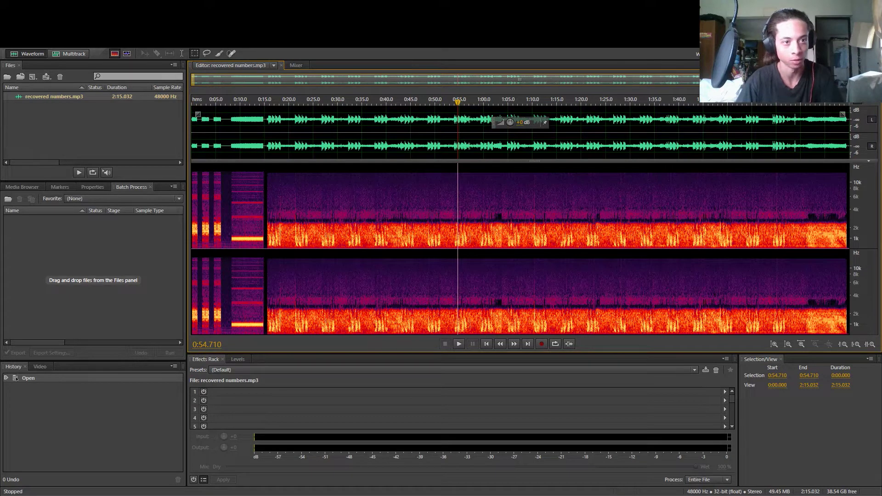
{"action": "left_click", "coordinate": [453, 369]}
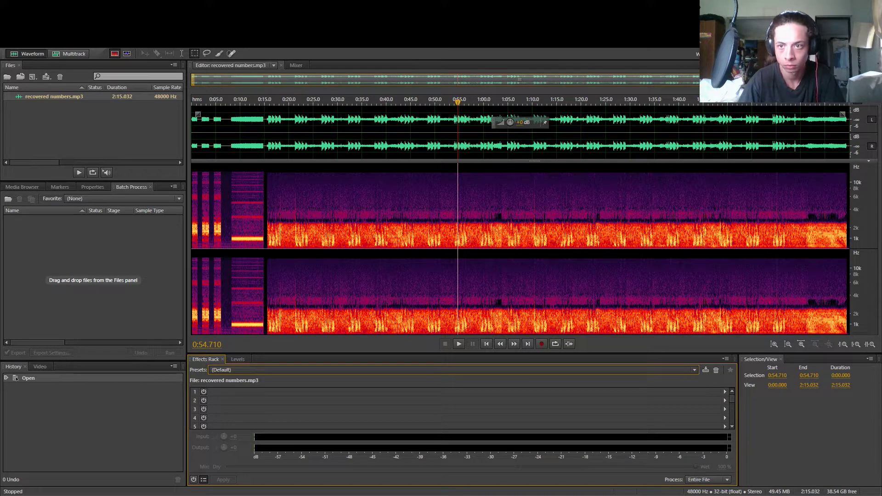
{"action": "left_click", "coordinate": [289, 370]}
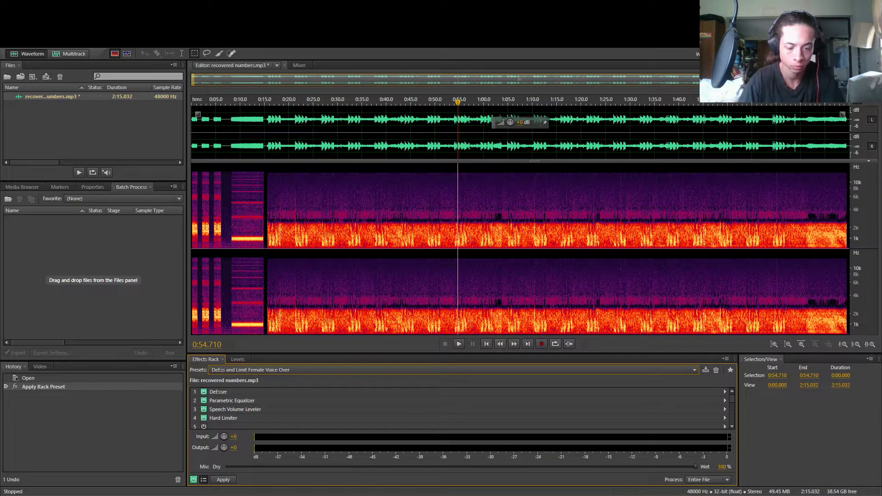
{"action": "key", "text": "space"}
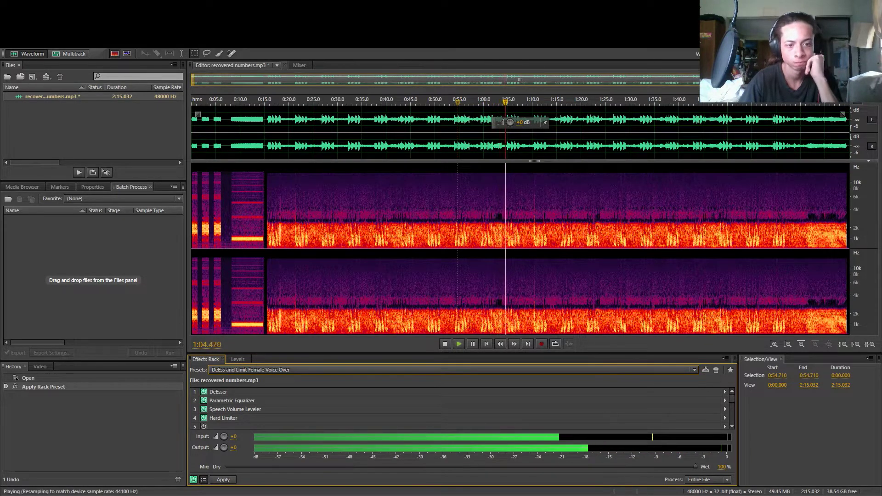
{"action": "mouse_move", "coordinate": [224, 447]}
{"action": "left_mouse_down"}
{"action": "mouse_move", "coordinate": [224, 438]}
{"action": "mouse_move", "coordinate": [223, 460]}
{"action": "mouse_move", "coordinate": [224, 441]}
{"action": "left_mouse_up"}
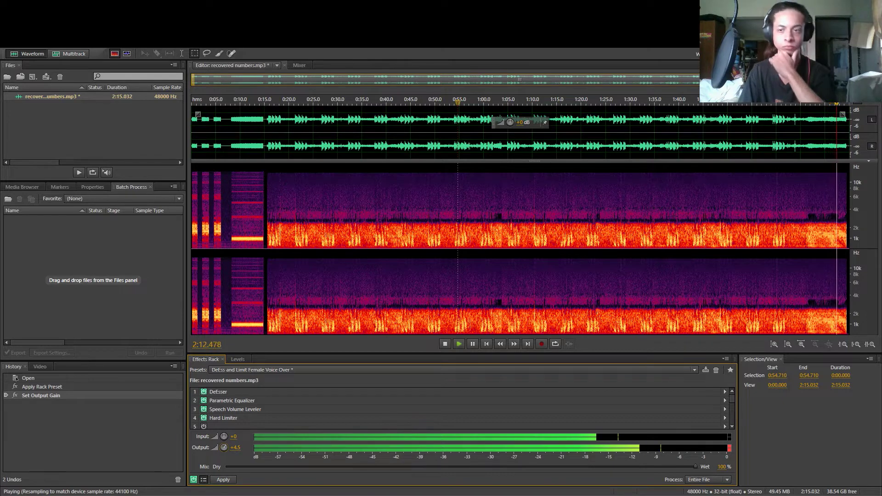
{"action": "key", "text": "space"}
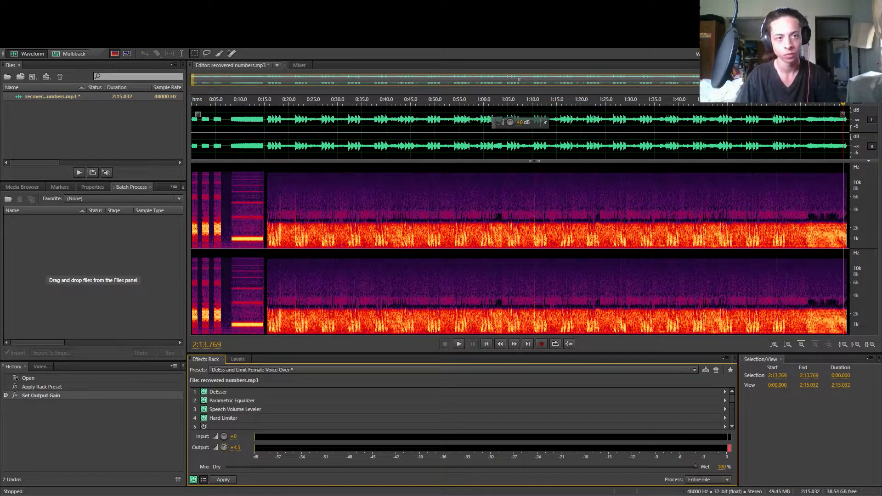
- Select the recording's closing section from 2:05.000 to 2:14.432 and show it in the spectral pitch display
{"action": "left_click_drag", "start_coordinate": [192, 79], "coordinate": [453, 80]}
{"action": "key", "text": "equal"}
{"action": "key", "text": "equal"}
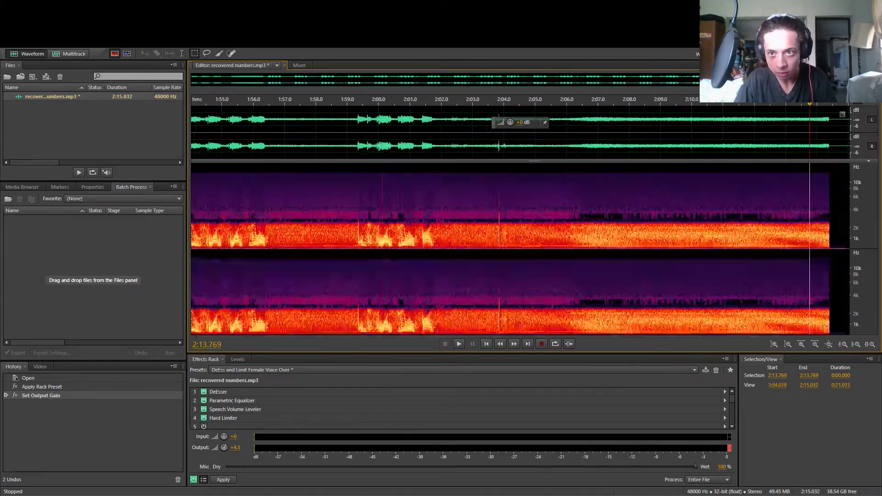
{"action": "key", "text": "minus"}
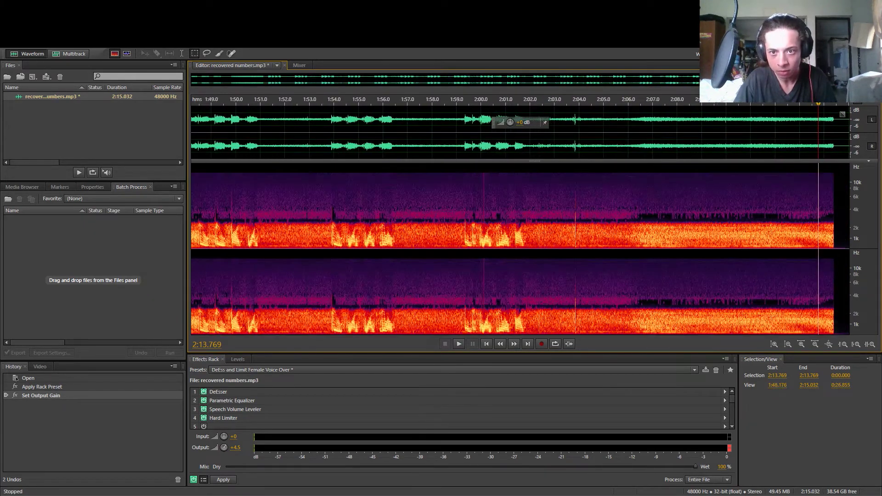
{"action": "left_click_drag", "start_coordinate": [603, 137], "coordinate": [833, 138]}
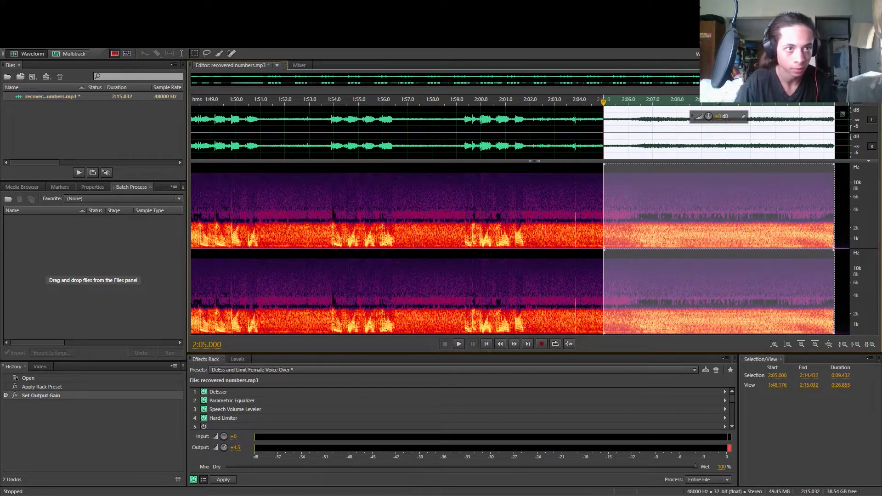
{"action": "key", "text": "ctrl+shift+d"}
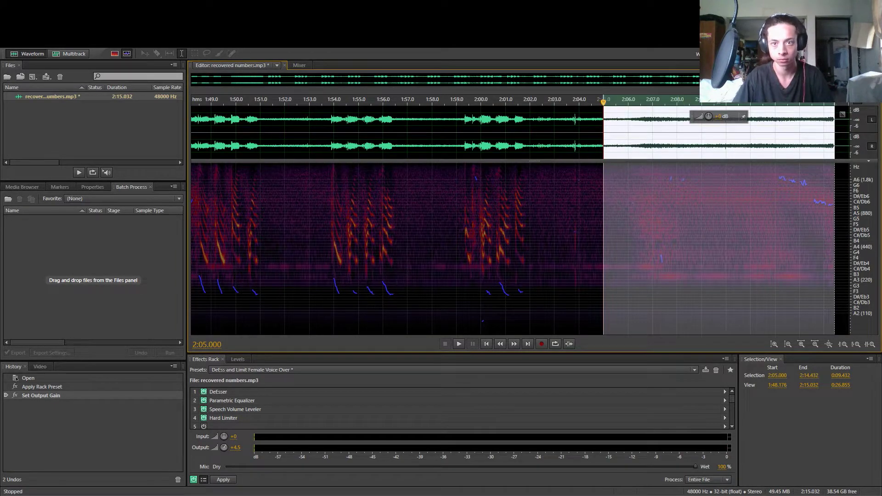
- Move the playhead to about 2:04.5 and collapse the time selection at about 1:56.8
{"action": "left_click_drag", "start_coordinate": [623, 102], "coordinate": [592, 102]}
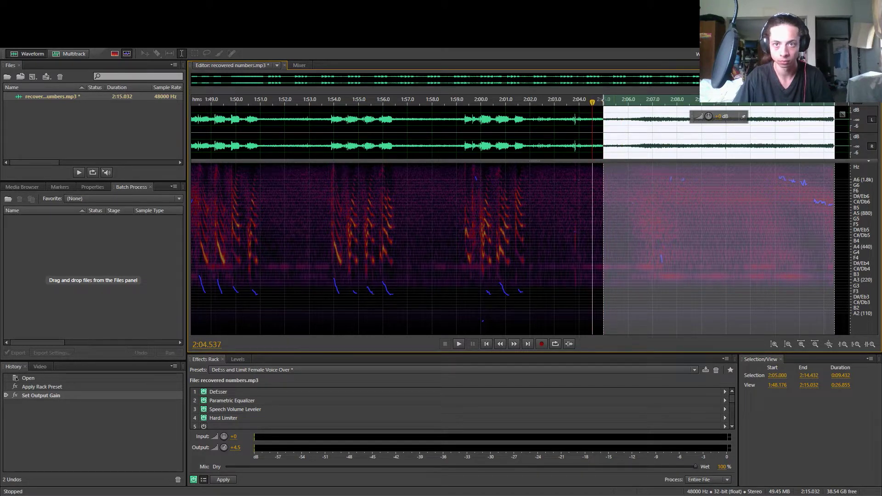
{"action": "left_click_drag", "start_coordinate": [603, 101], "coordinate": [849, 101]}
{"action": "left_click_drag", "start_coordinate": [849, 134], "coordinate": [403, 133]}
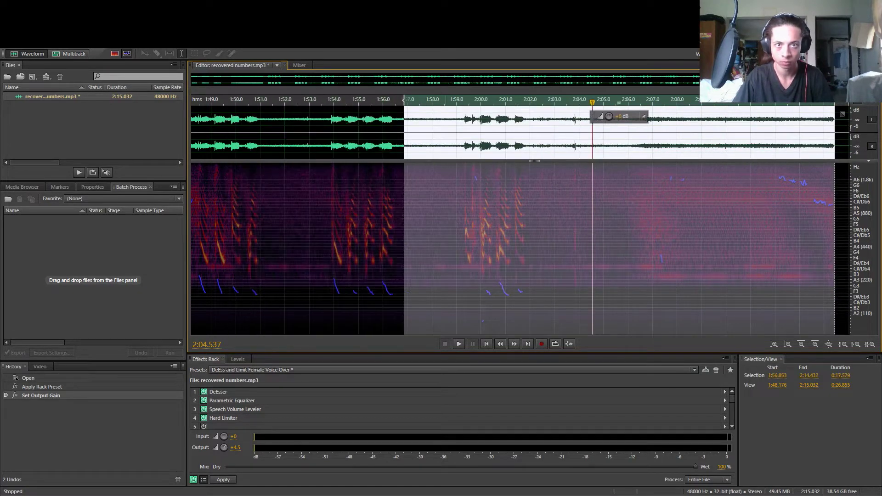
{"action": "left_click", "coordinate": [93, 131]}
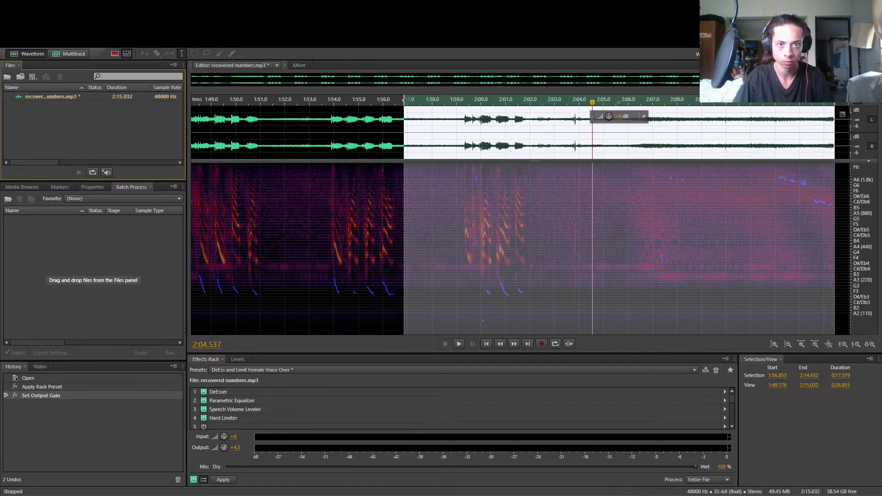
{"action": "left_click", "coordinate": [93, 257]}
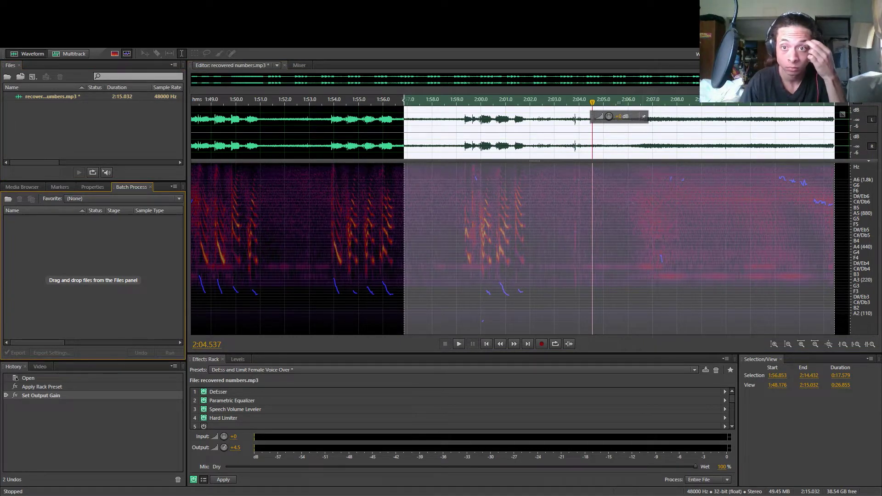
{"action": "mouse_move", "coordinate": [403, 133]}
{"action": "left_mouse_down"}
{"action": "mouse_move", "coordinate": [448, 133]}
{"action": "mouse_move", "coordinate": [388, 133]}
{"action": "mouse_move", "coordinate": [521, 133]}
{"action": "mouse_move", "coordinate": [403, 133]}
{"action": "left_mouse_up"}
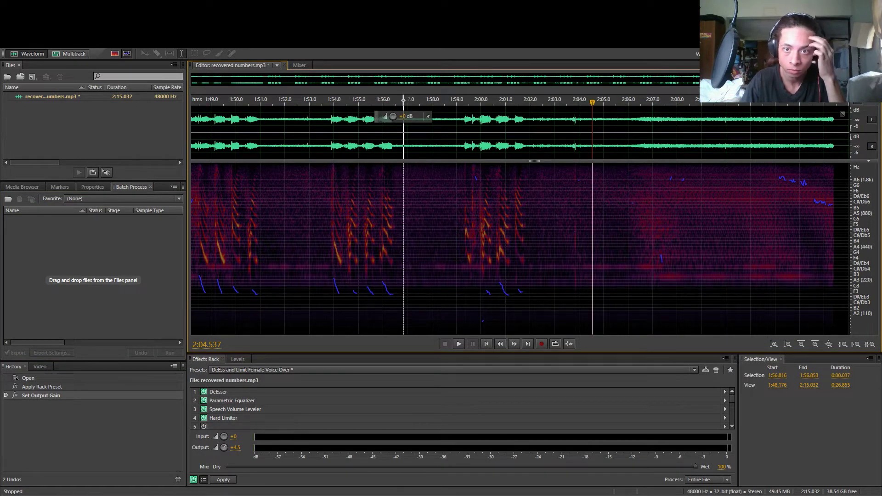
- Listen to the closing section through the Stereo Widener (Hass Effect) rack preset and replay it from about 2:05.8
{"action": "key", "text": "space"}
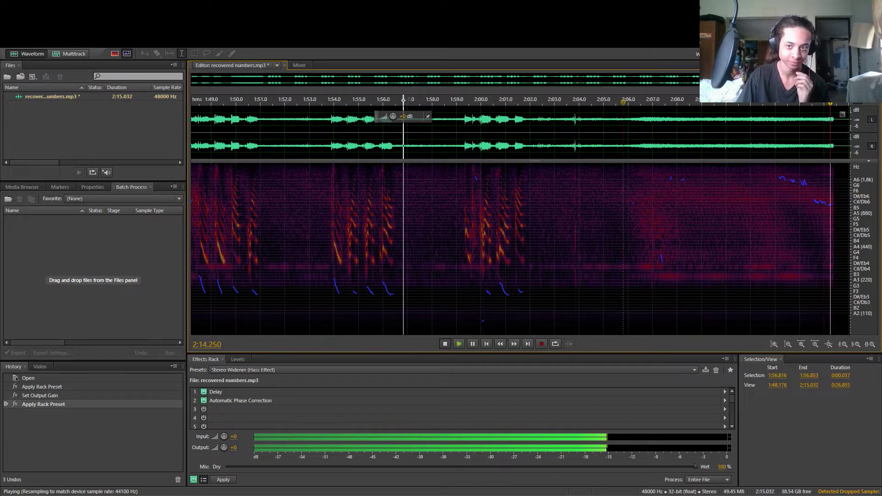
{"action": "key", "text": "space"}
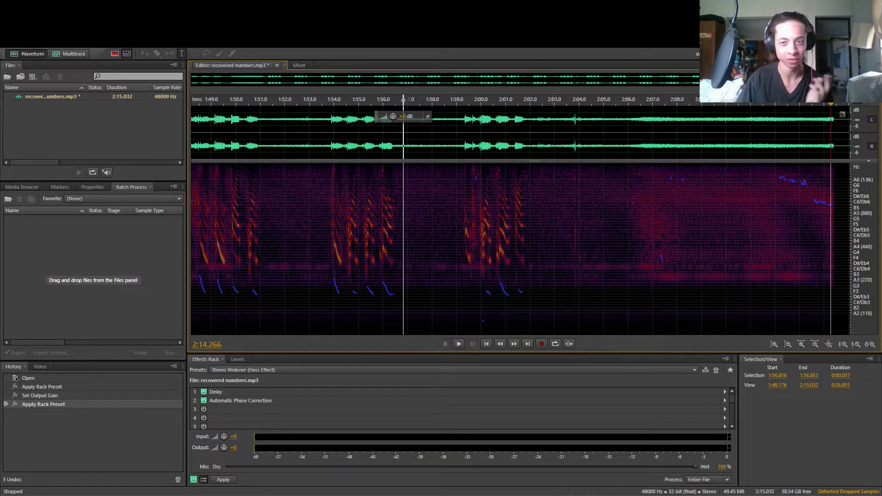
{"action": "left_click_drag", "start_coordinate": [830, 103], "coordinate": [624, 103]}
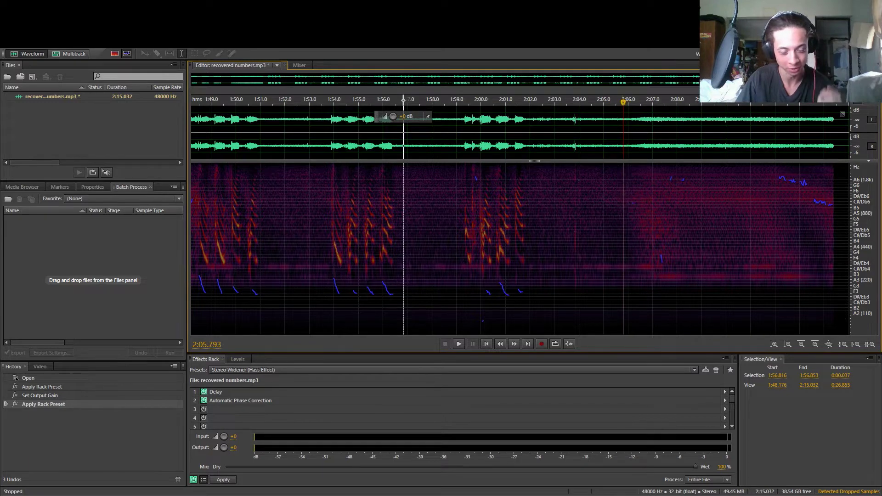
{"action": "key", "text": "space"}
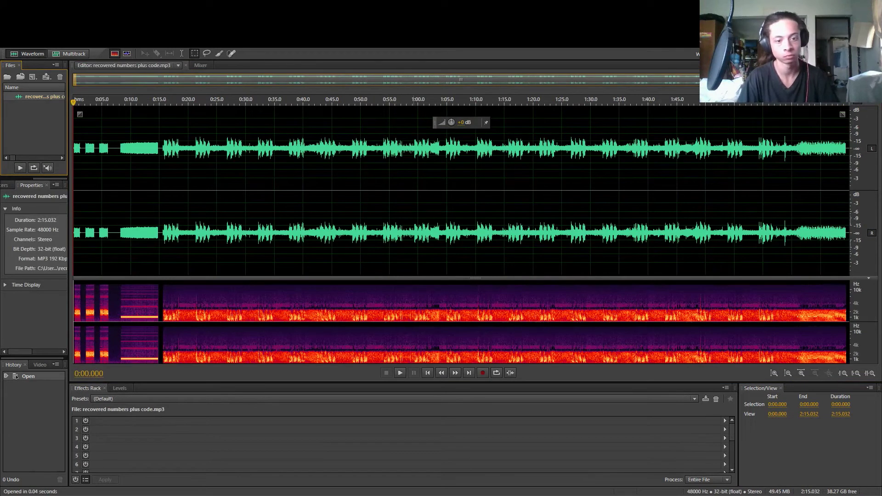
- Preview the beginning of recovered numbers plus code.mp3 and a short passage at about 2:03
{"action": "key", "text": "space"}
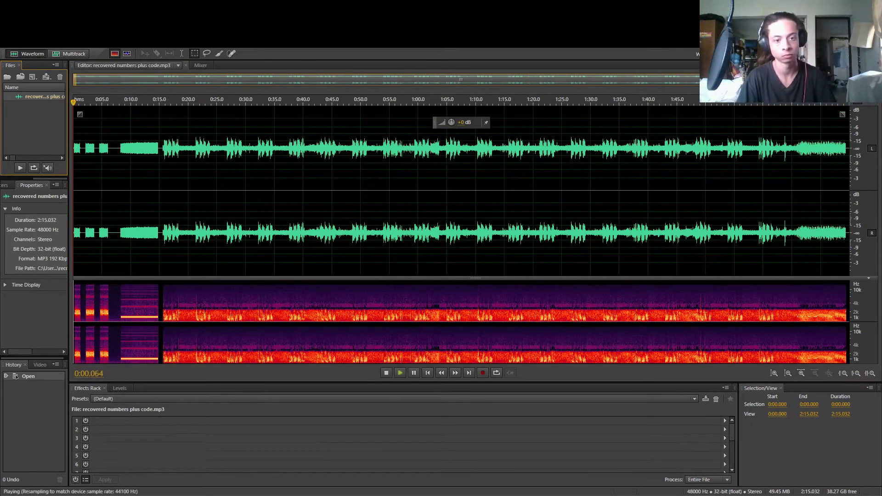
{"action": "key", "text": "space"}
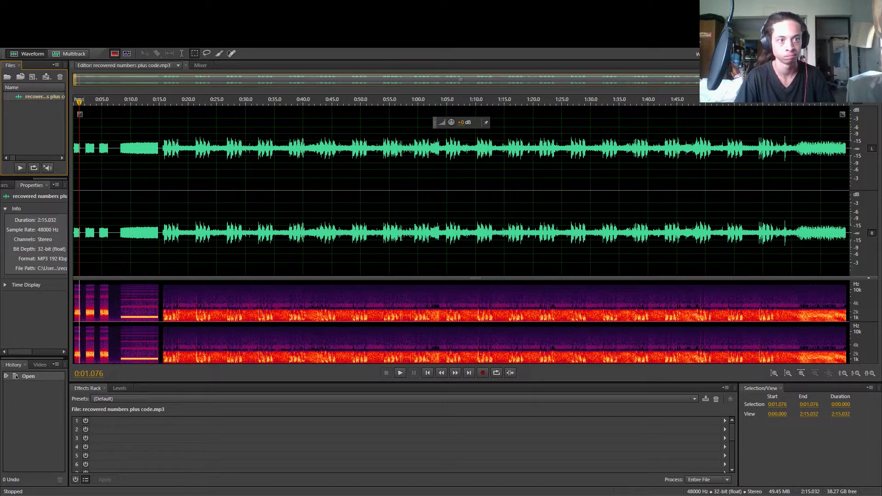
{"action": "left_click_drag", "start_coordinate": [79, 102], "coordinate": [777, 102]}
{"action": "key", "text": "space"}
{"action": "key", "text": "space"}
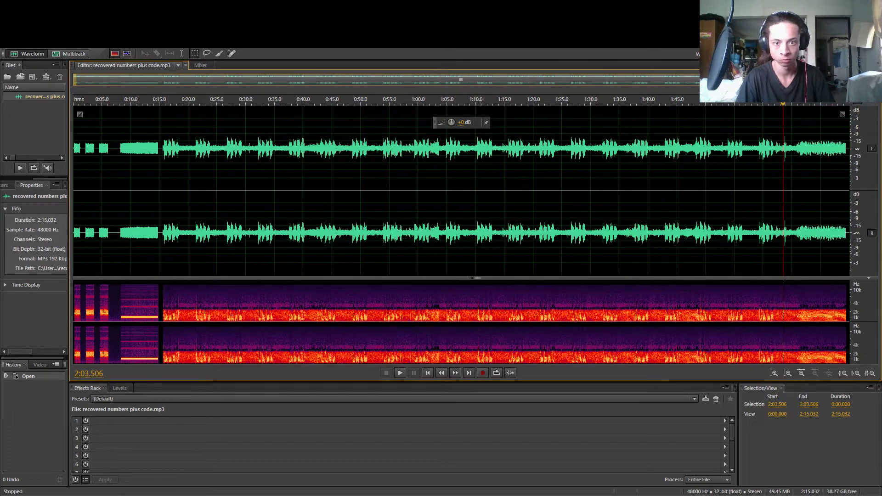
- Enlarge the spectral frequency display and play the passage from about 2:03.5 to 2:06.5
{"action": "left_click_drag", "start_coordinate": [475, 278], "coordinate": [474, 124]}
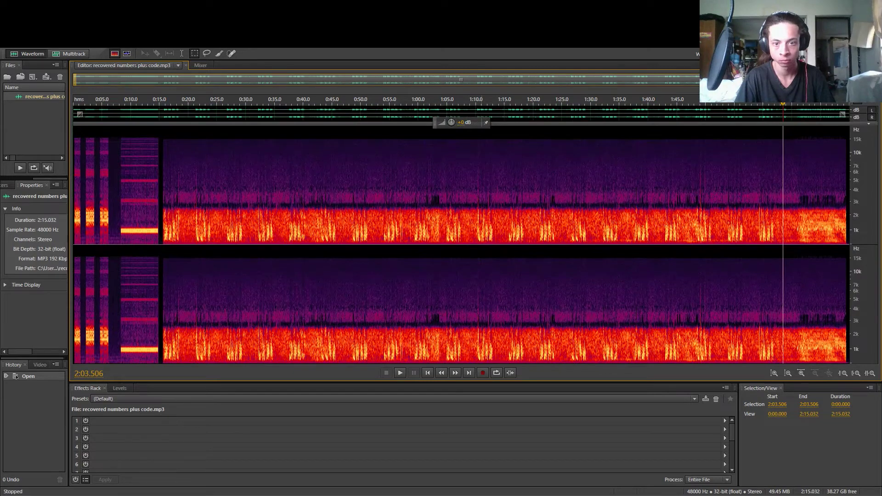
{"action": "left_click_drag", "start_coordinate": [75, 80], "coordinate": [713, 79]}
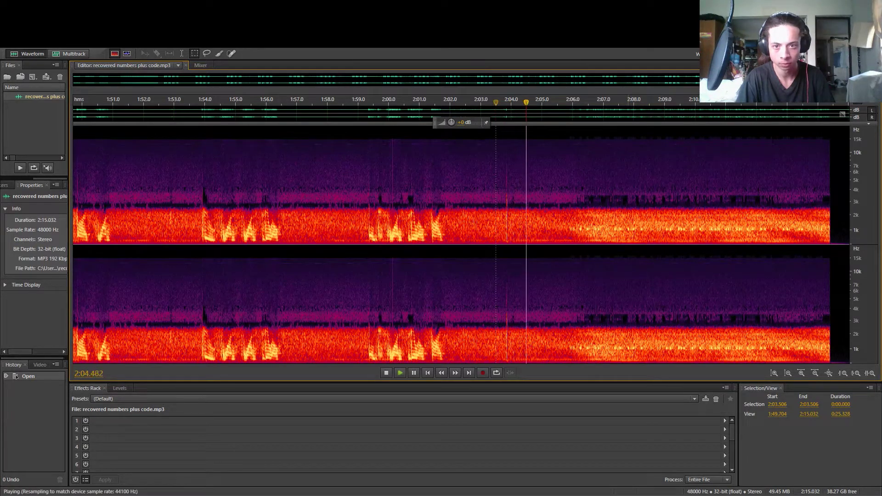
{"action": "key", "text": "space"}
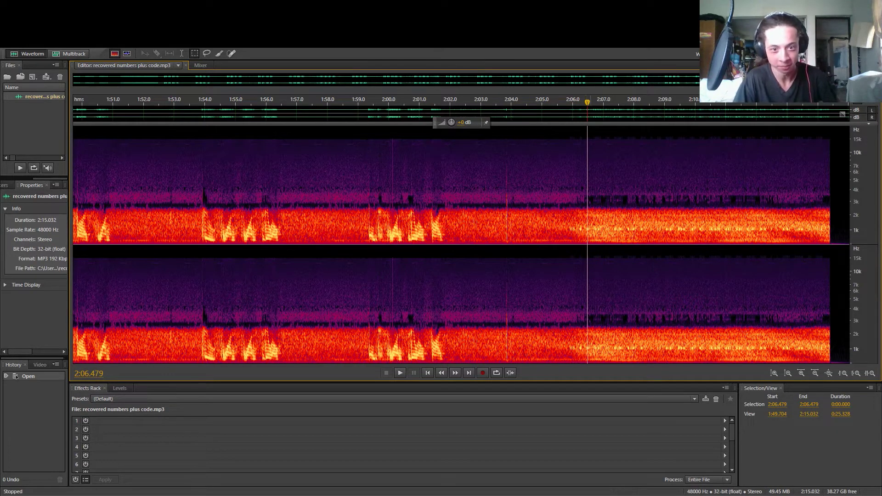
- Select the section from 2:05.710 to 2:14.403 and play it, leaving the playhead at about 2:05.2 with nothing selected
{"action": "left_click_drag", "start_coordinate": [564, 113], "coordinate": [579, 113]}
{"action": "left_click_drag", "start_coordinate": [580, 230], "coordinate": [829, 230]}
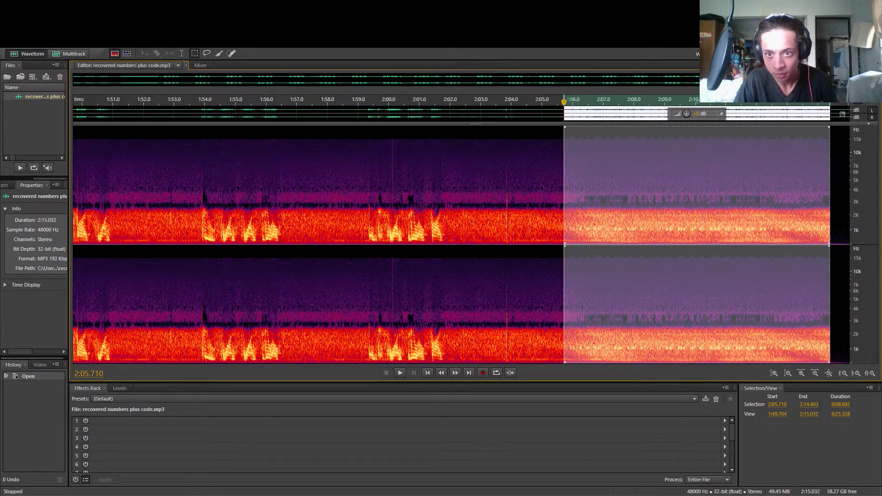
{"action": "key", "text": "space"}
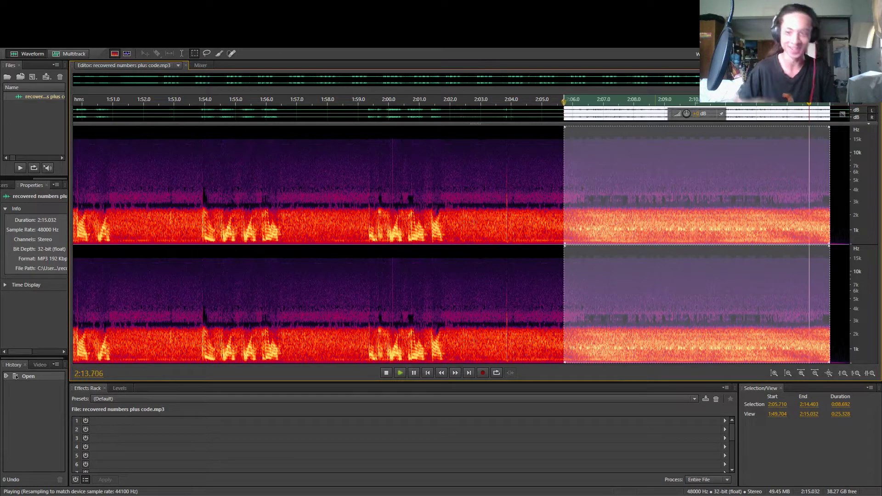
{"action": "left_click", "coordinate": [700, 220]}
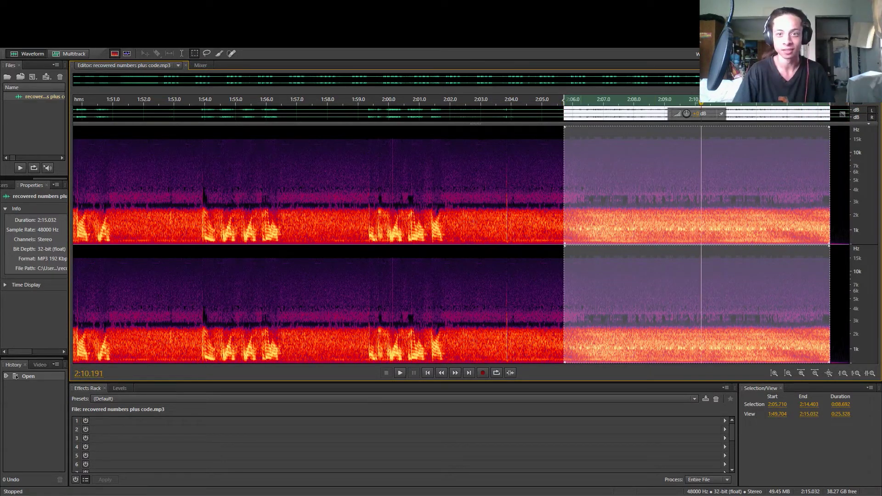
{"action": "left_click", "coordinate": [581, 221]}
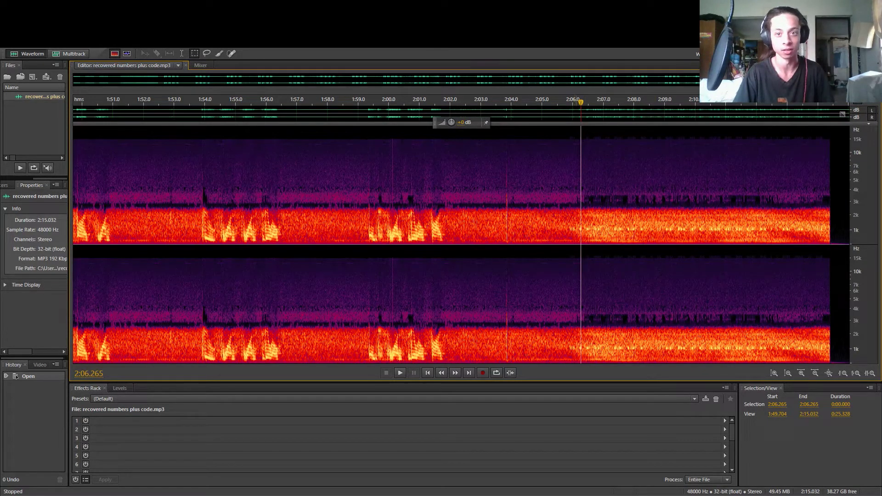
{"action": "left_click_drag", "start_coordinate": [580, 102], "coordinate": [548, 102]}
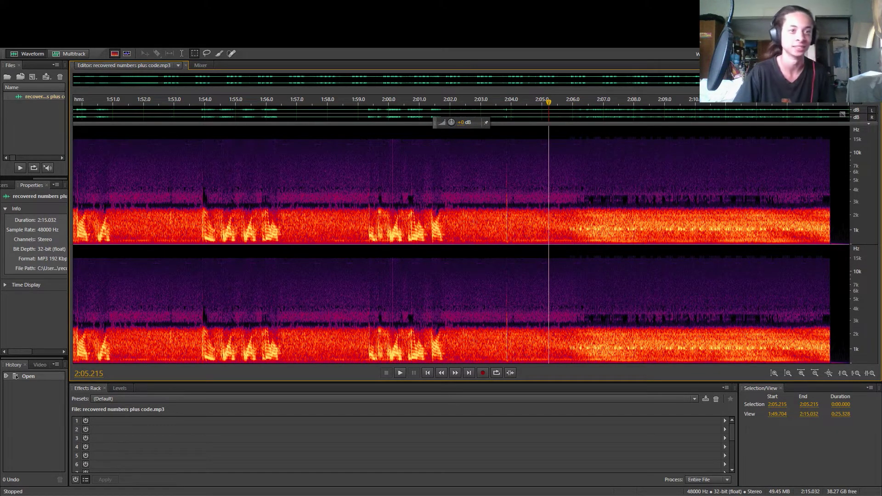
- Amplify the whole recording and play it from about 2:04.8
{"action": "left_click", "coordinate": [34, 127]}
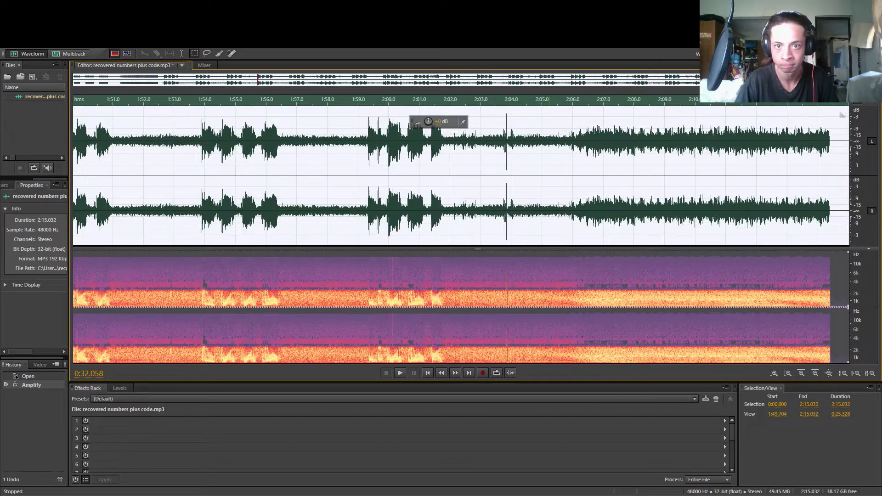
{"action": "left_click", "coordinate": [535, 175]}
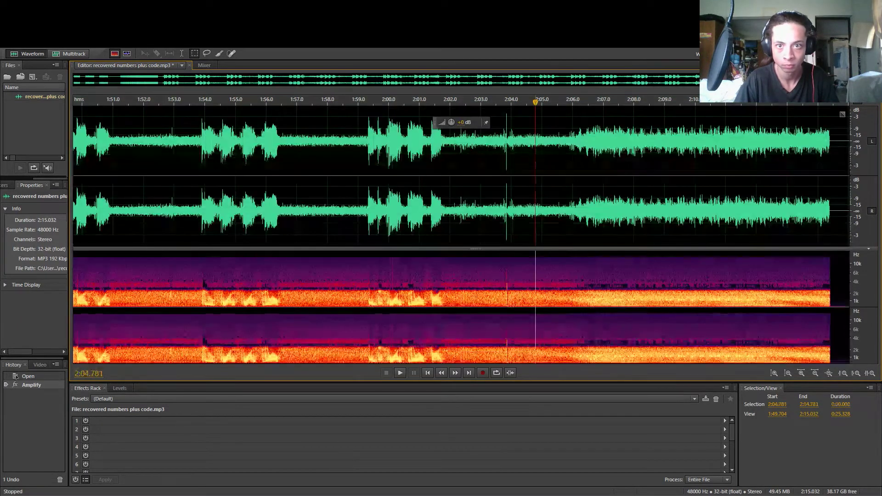
{"action": "key", "text": "space"}
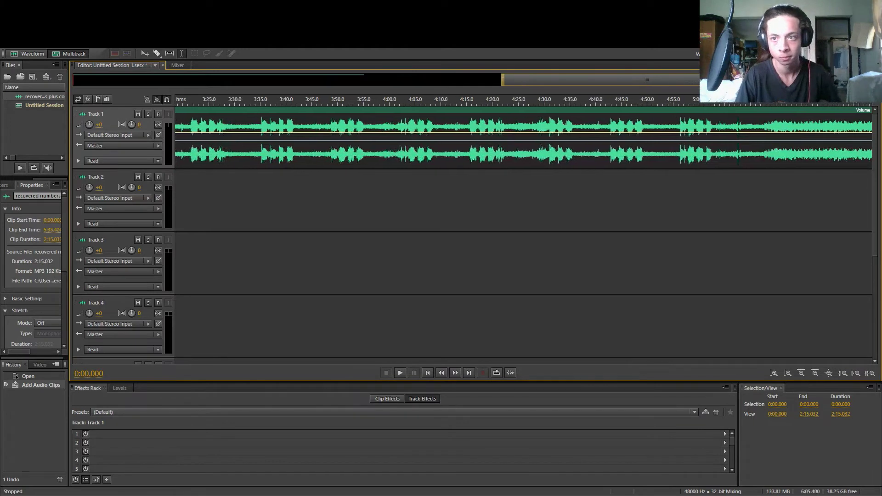
- Stretch the recording's clip on Track 1 to a duration of about 6:11 and play the session
{"action": "left_click_drag", "start_coordinate": [880, 118], "coordinate": [881, 117]}
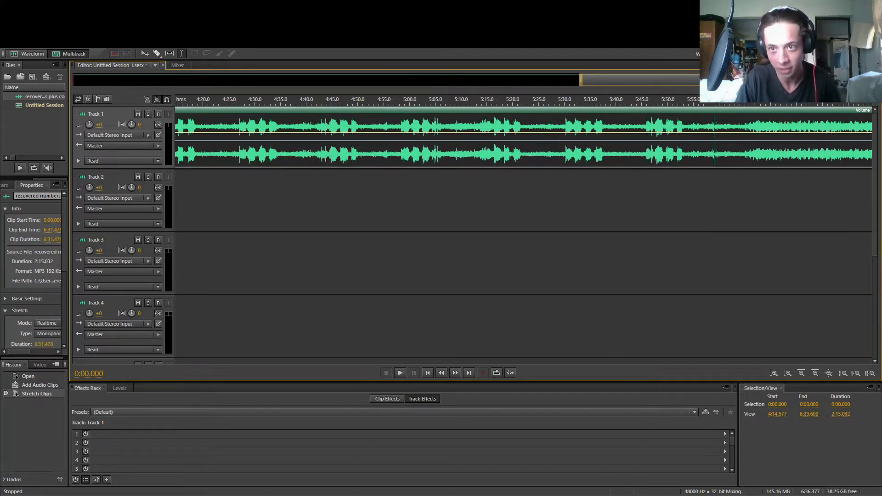
{"action": "key", "text": "space"}
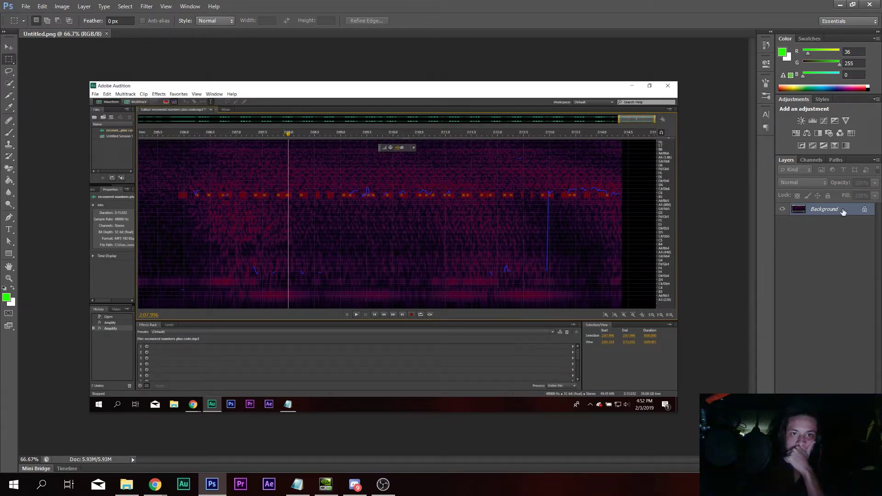
- Convert the spectrogram screenshot to greyscale with Hue/Saturation, using hue -103 and saturation -100 and raising the lightness slightly
{"action": "left_click", "coordinate": [62, 6]}
{"action": "mouse_move", "coordinate": [81, 35]}
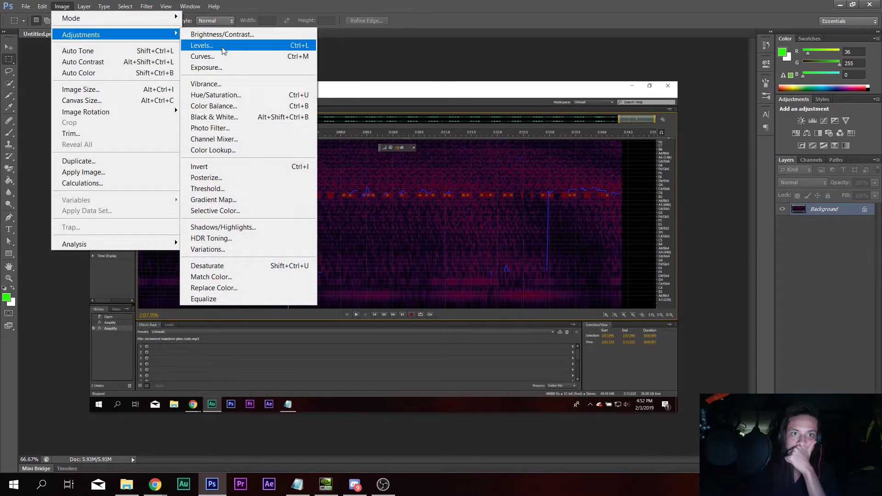
{"action": "left_click", "coordinate": [228, 95]}
{"action": "left_click_drag", "start_coordinate": [617, 286], "coordinate": [453, 303]}
{"action": "left_click_drag", "start_coordinate": [616, 265], "coordinate": [564, 275]}
{"action": "left_click_drag", "start_coordinate": [708, 278], "coordinate": [585, 276]}
{"action": "mouse_move", "coordinate": [616, 310]}
{"action": "left_mouse_down"}
{"action": "mouse_move", "coordinate": [629, 311]}
{"action": "mouse_move", "coordinate": [602, 310]}
{"action": "mouse_move", "coordinate": [619, 311]}
{"action": "left_mouse_up"}
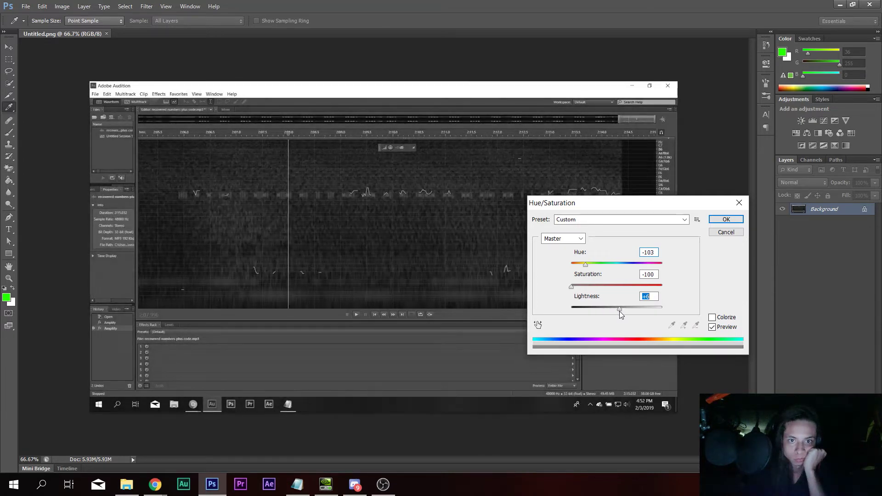
{"action": "left_click", "coordinate": [725, 220]}
{"action": "key", "text": "m"}
{"action": "key", "text": "ctrl+plus"}
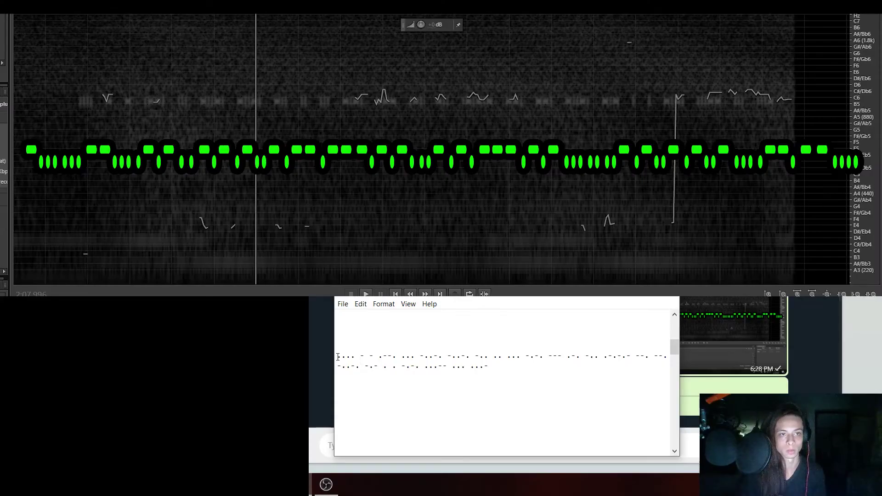
- Copy both lines of transcribed Morse code from the text document
{"action": "left_click_drag", "start_coordinate": [338, 357], "coordinate": [442, 371]}
{"action": "right_click", "coordinate": [457, 363]}
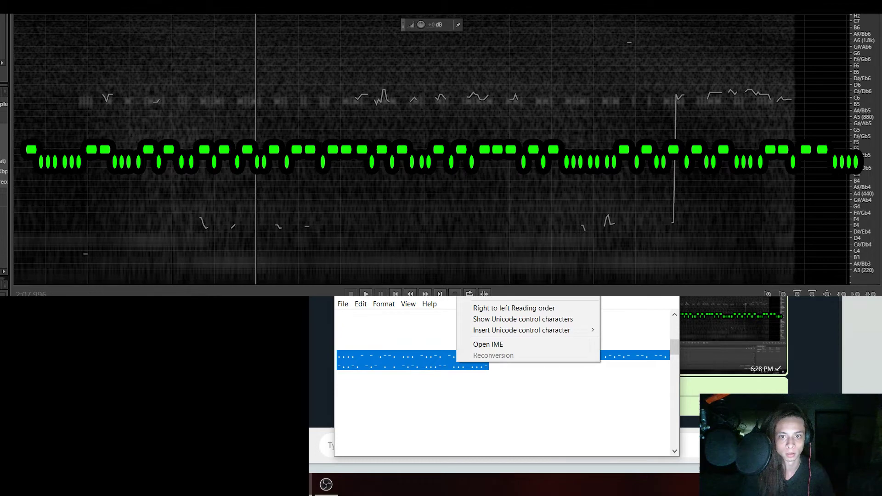
{"action": "left_click", "coordinate": [477, 256]}
- Switch to Chrome, search the web for a Morse code translator in a new tab and open the morsecode.scphillips.com translator
{"action": "key", "text": "alt+Tab"}
{"action": "key", "text": "ctrl+t"}
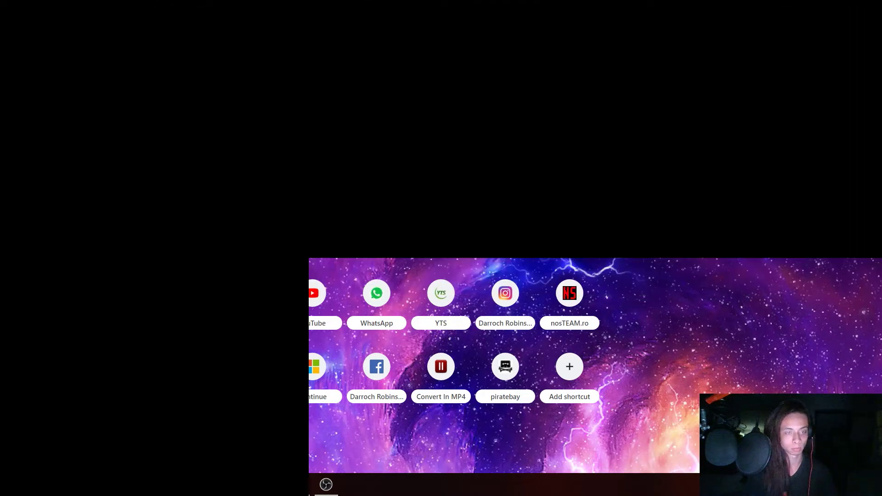
{"action": "key", "text": "Return"}
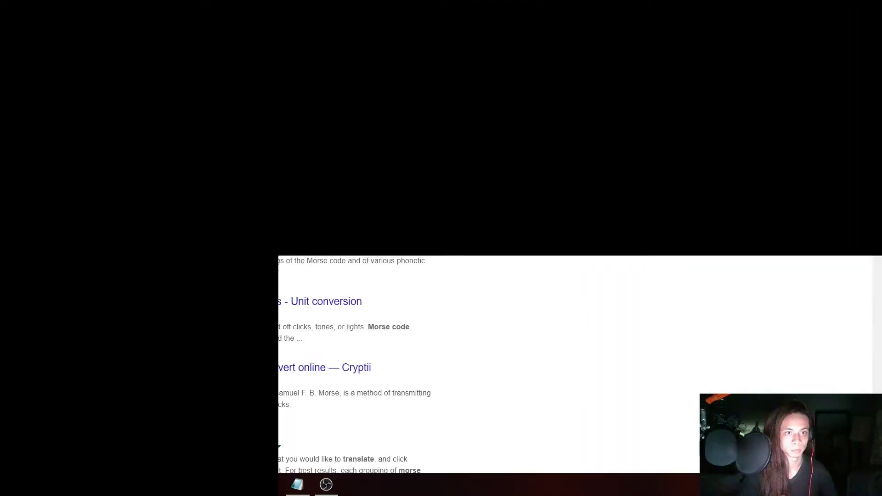
{"action": "left_click", "coordinate": [159, 186]}
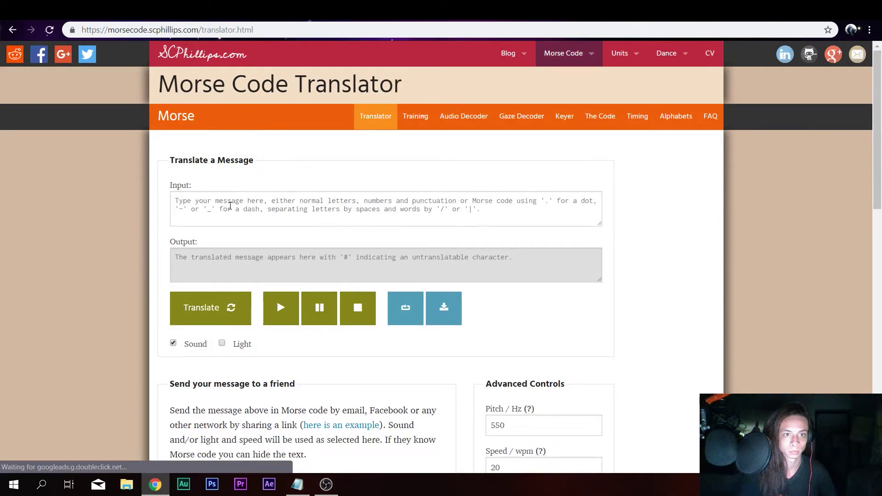
- Paste the copied Morse code into the translator's input and translate it
{"action": "left_click", "coordinate": [230, 205]}
{"action": "right_click", "coordinate": [230, 205]}
{"action": "left_click", "coordinate": [257, 296]}
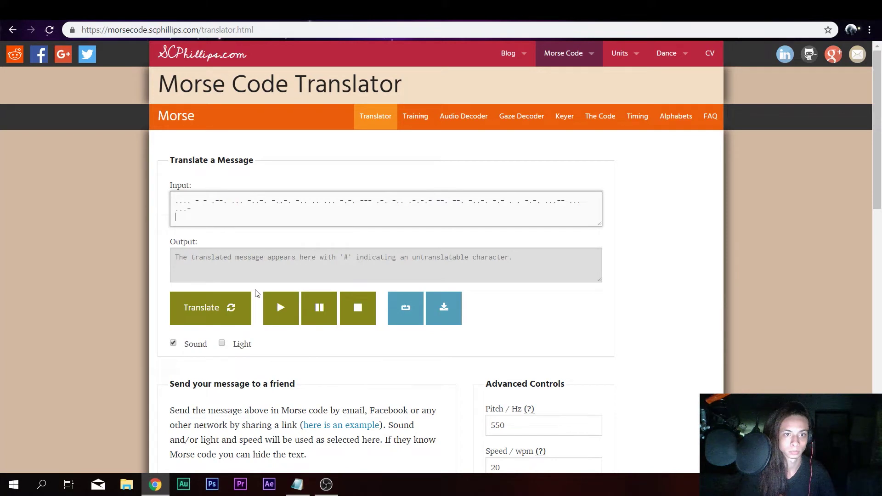
{"action": "left_click", "coordinate": [236, 304]}
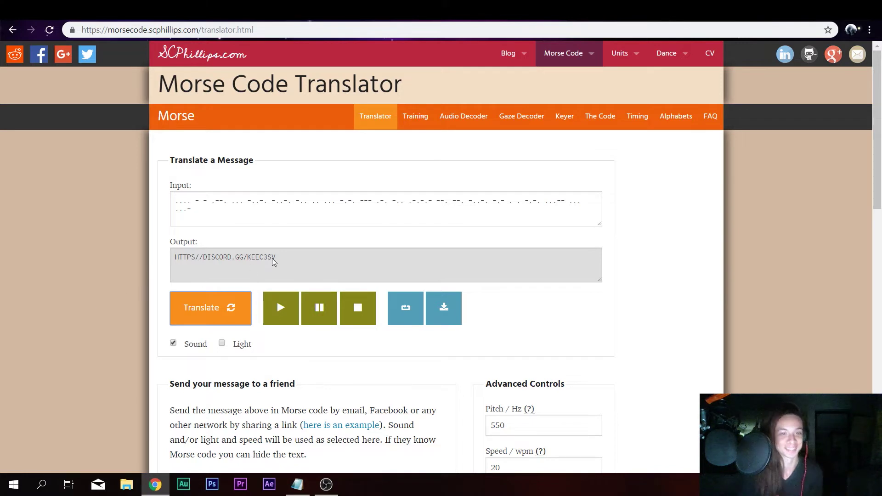
- Copy the decoded text HTTPS//DISCORD.GG/KEEC3SV and load it as the address in a new browser tab
{"action": "left_click_drag", "start_coordinate": [282, 255], "coordinate": [255, 261]}
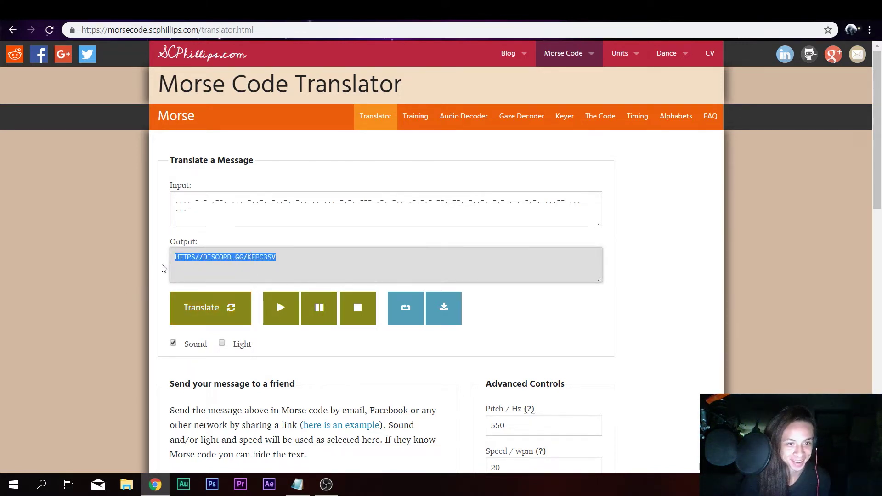
{"action": "right_click", "coordinate": [199, 257]}
{"action": "left_click", "coordinate": [218, 266]}
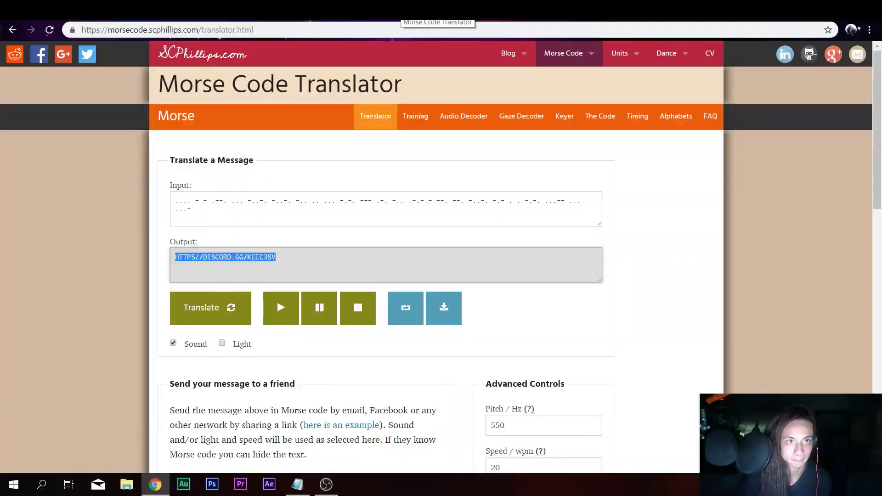
{"action": "key", "text": "ctrl+t"}
{"action": "key", "text": "ctrl+v"}
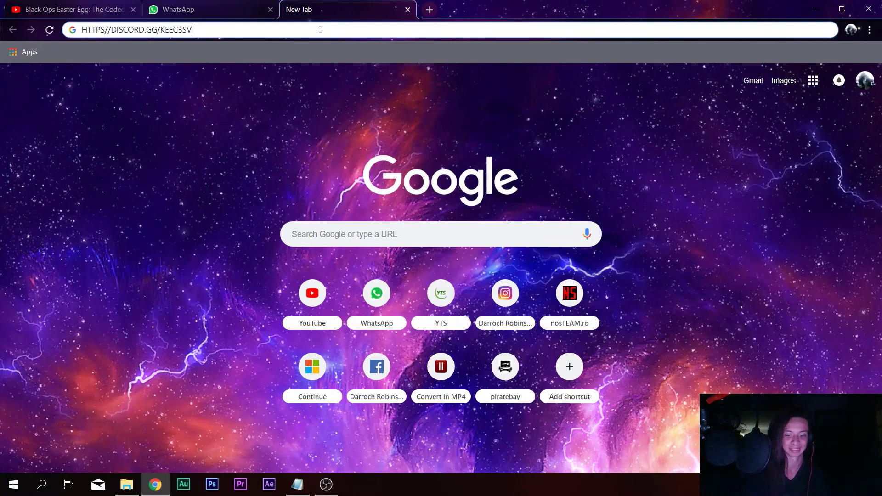
{"action": "key", "text": "Return"}
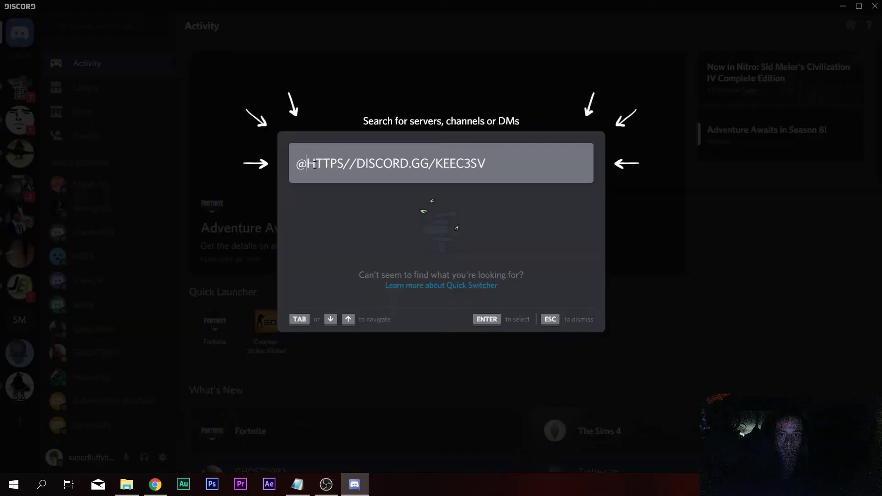
- In Discord's Quick Switcher, remove the leading @ so the search text reads HTTPS//DISCORD.GG/KEEC3SV
{"action": "key", "text": "Home"}
{"action": "key", "text": "Delete"}
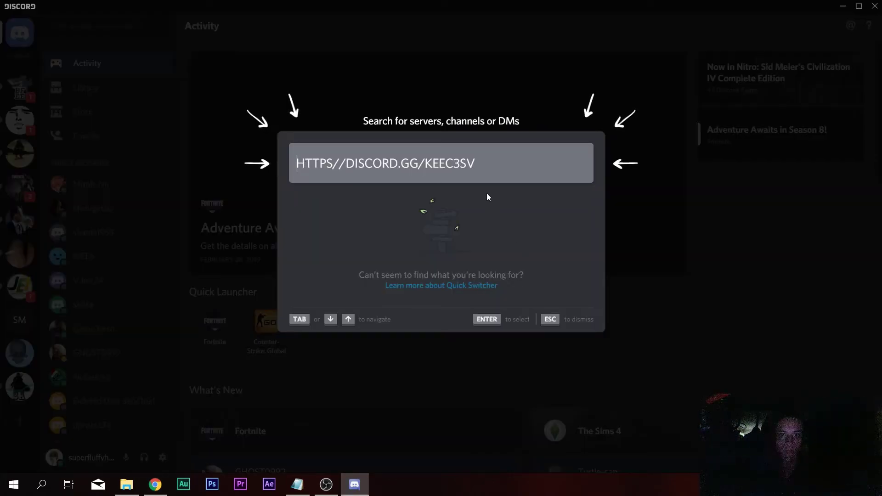